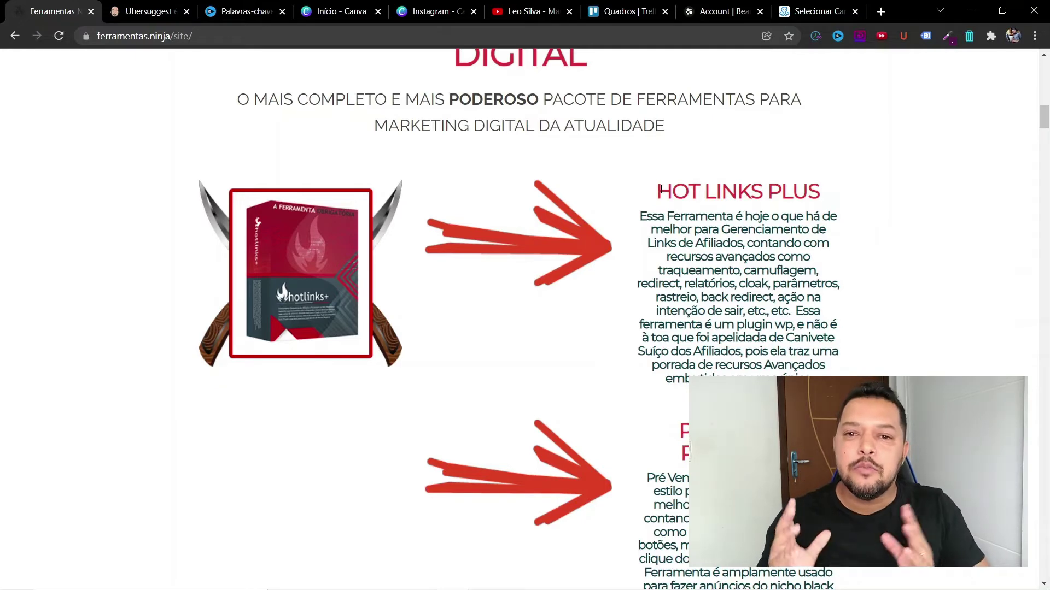
- Look over the tool descriptions on the Ferramentas Ninja page
scroll(661, 189, "down", 8)
left_click_drag(690, 159, 799, 174)
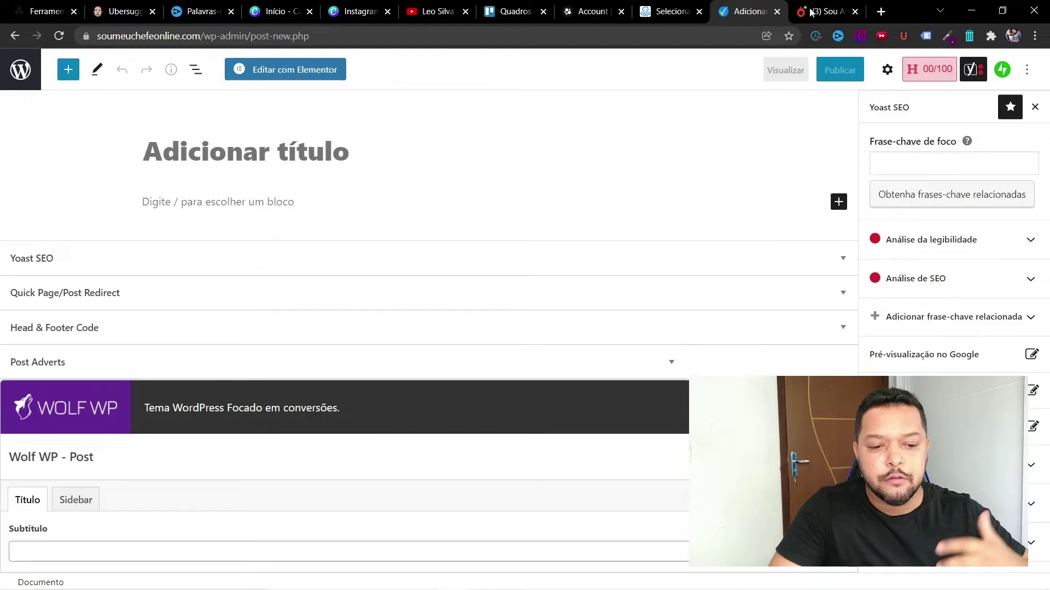
- Find the Fórmula Desenhar Tudo course on Hotmart and title the WordPress post "Curso de Desenho - Fórmula Desenhar tudo é bom?"
left_click(828, 12)
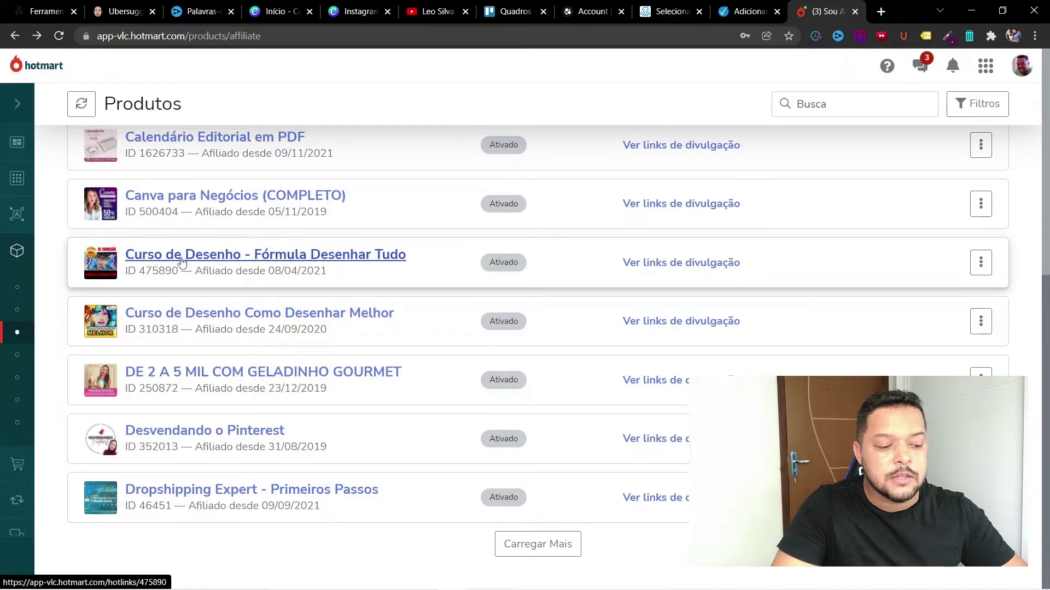
left_click(749, 11)
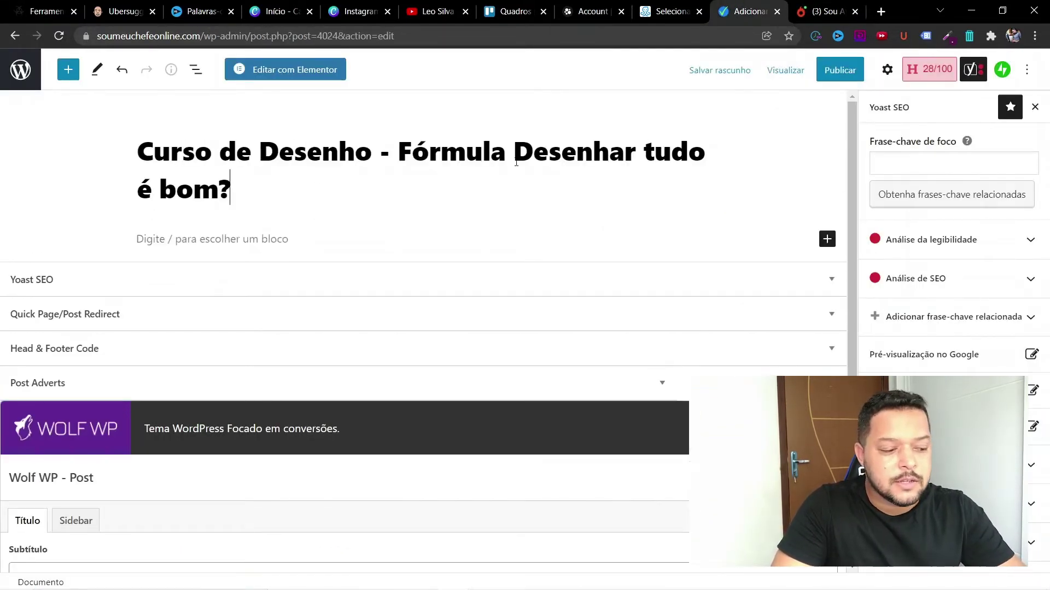
- Fill the post body with four placeholder paragraphs: "kndlaskndjfasdforfjasdkjfasbdm jkasov", "sdasdf", "dasdfasd" and "askdjfkasjdfora"
left_click(202, 240)
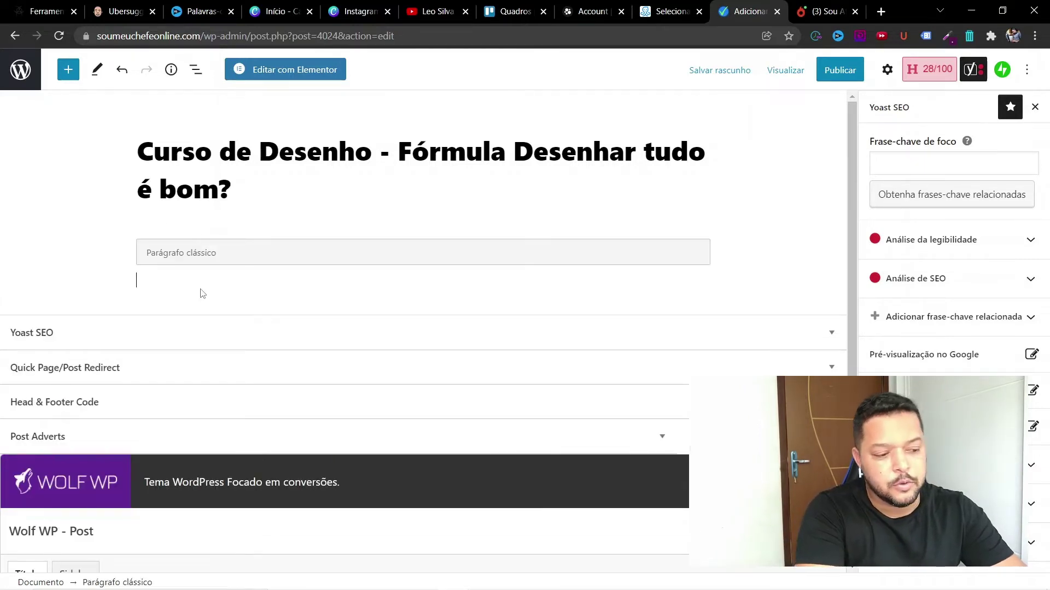
type("kndlaskndjfasdforfjasdkjfasbdm  jkasov")
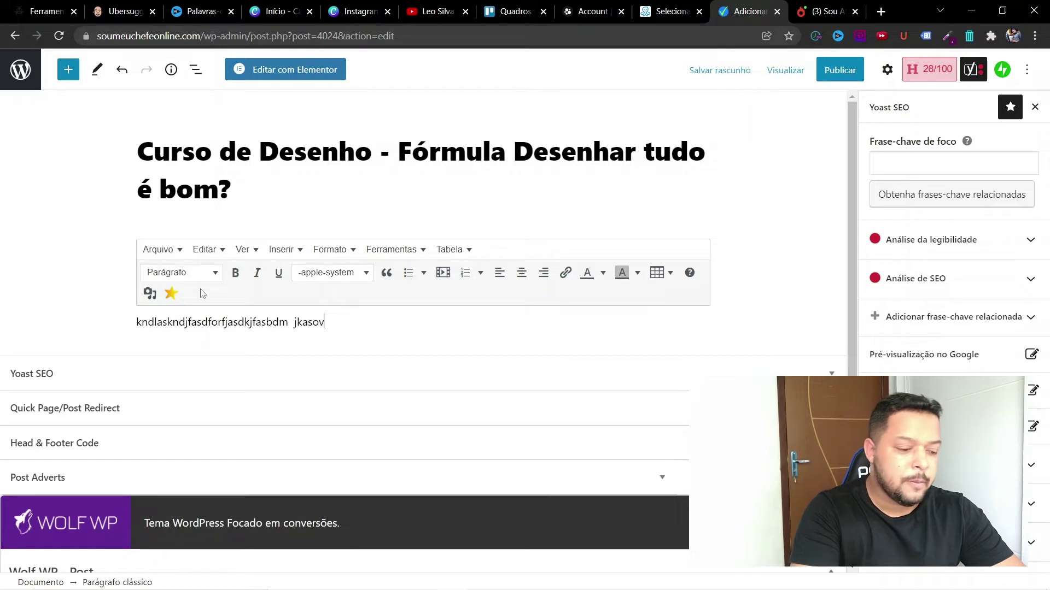
key("Return")
key("Return")
key("Return")
type("askdjfkasjdfora")
type("dasdfasd")
left_click(148, 353)
type("sdasdf")
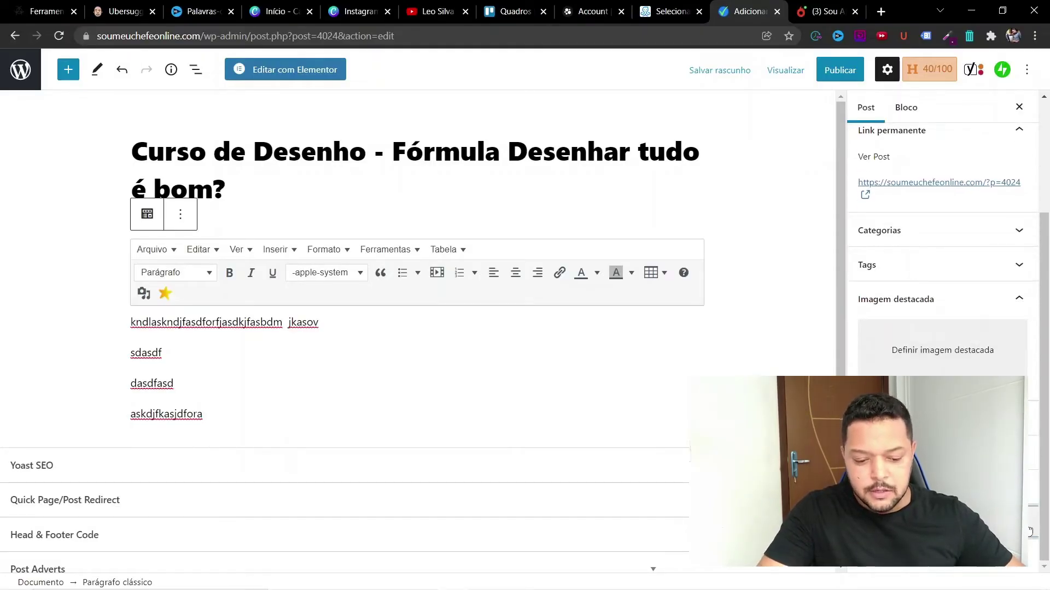
scroll(939, 350, "down", 10)
scroll(939, 350, "up", 4)
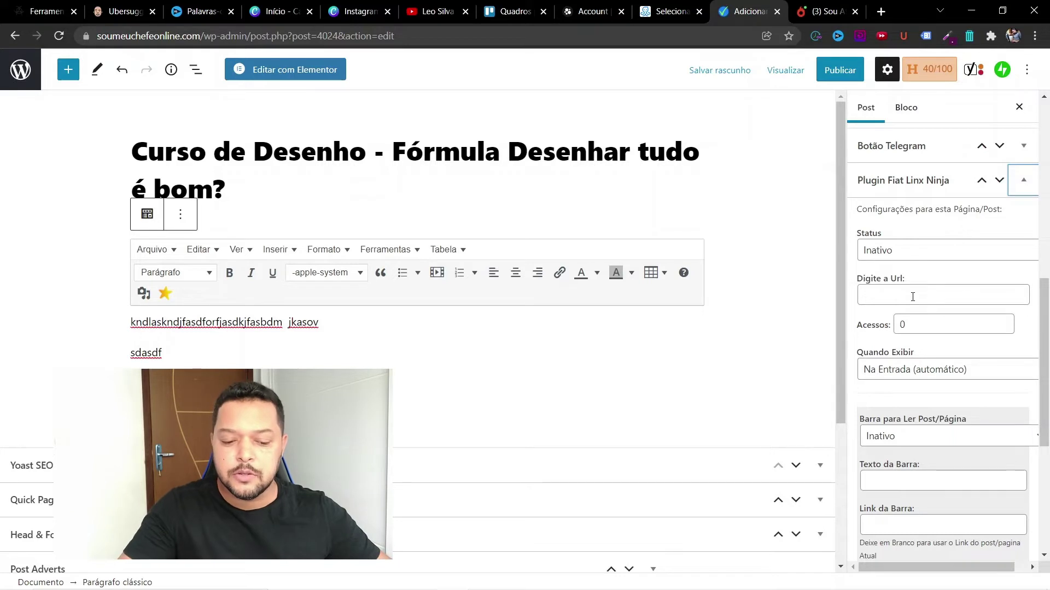
left_click(932, 377)
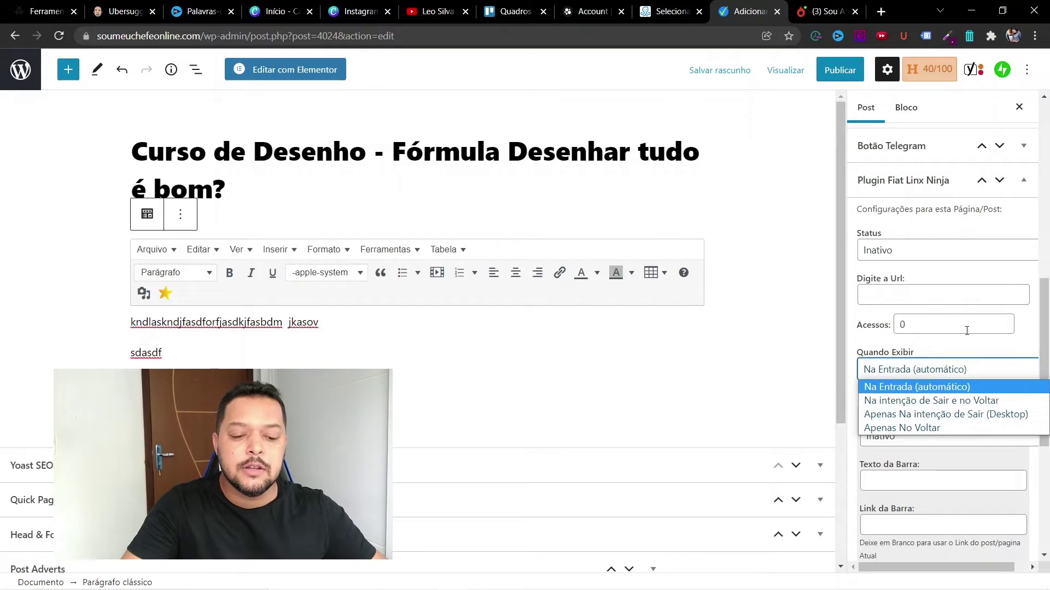
left_click(958, 386)
left_click(943, 295)
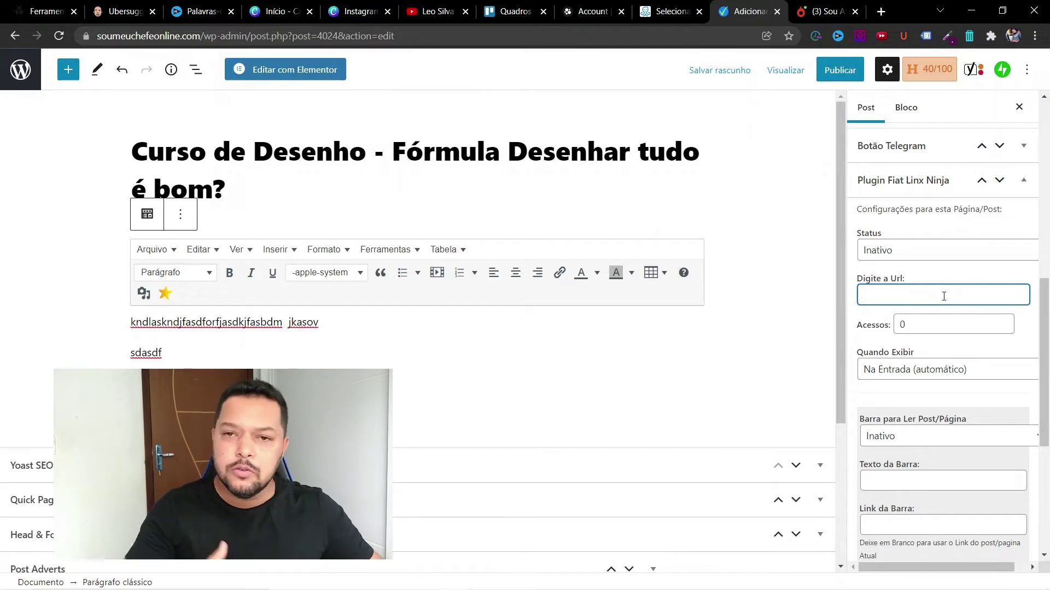
type("https://go.hotmart.com/Y51514591G")
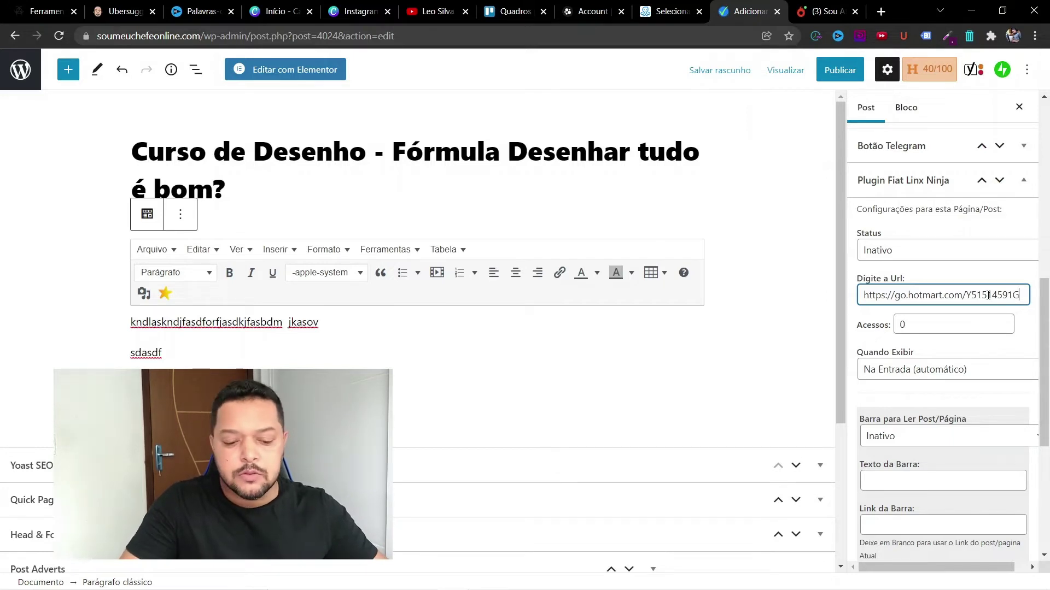
scroll(942, 313, "down", 5)
left_click(943, 236)
type("https://go.hotmart.com/Y51514591G")
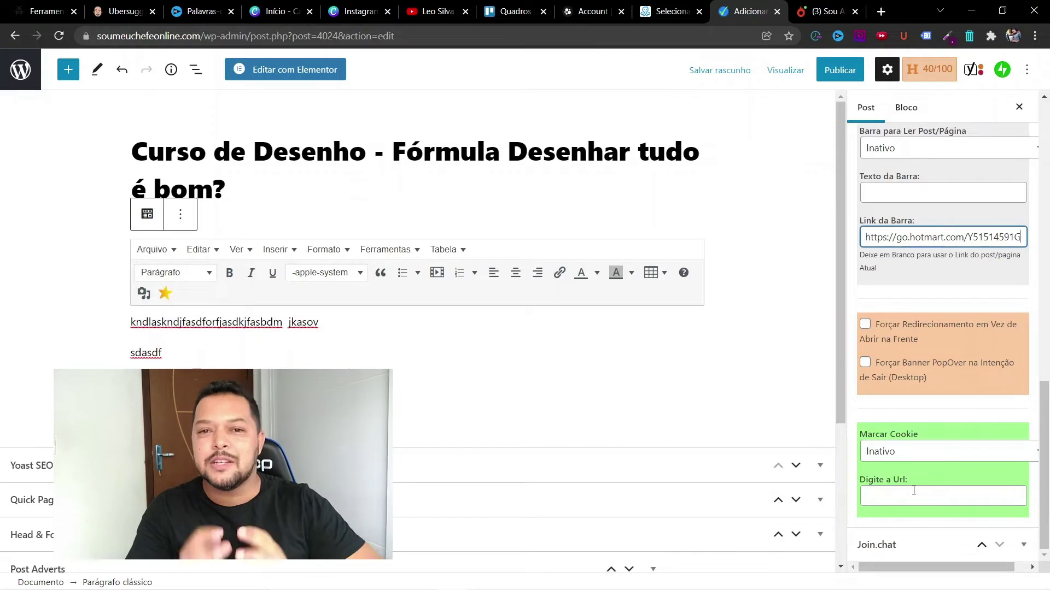
left_click(929, 452)
left_click(919, 478)
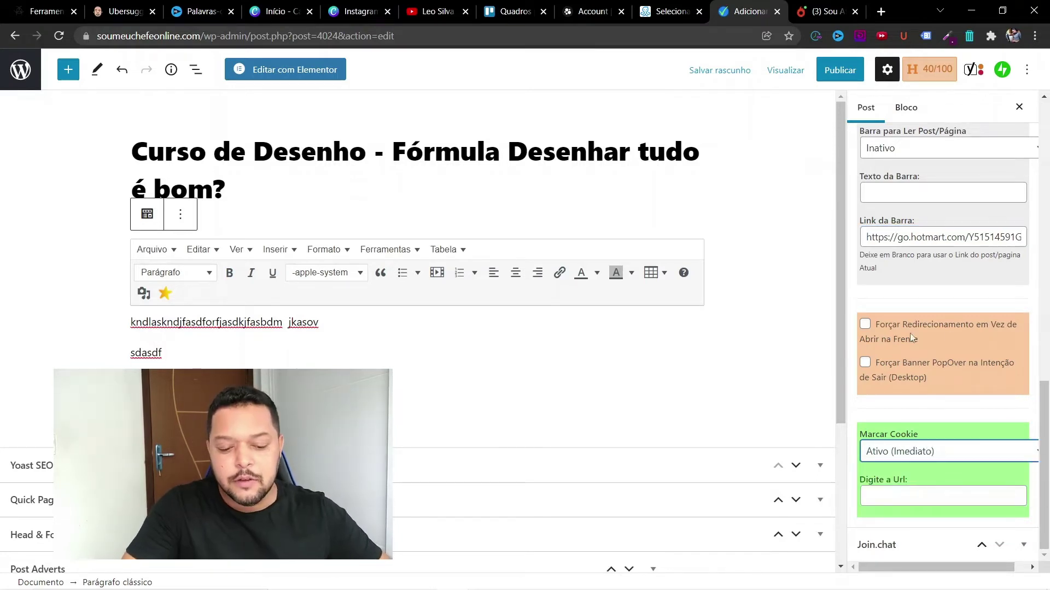
left_click(918, 497)
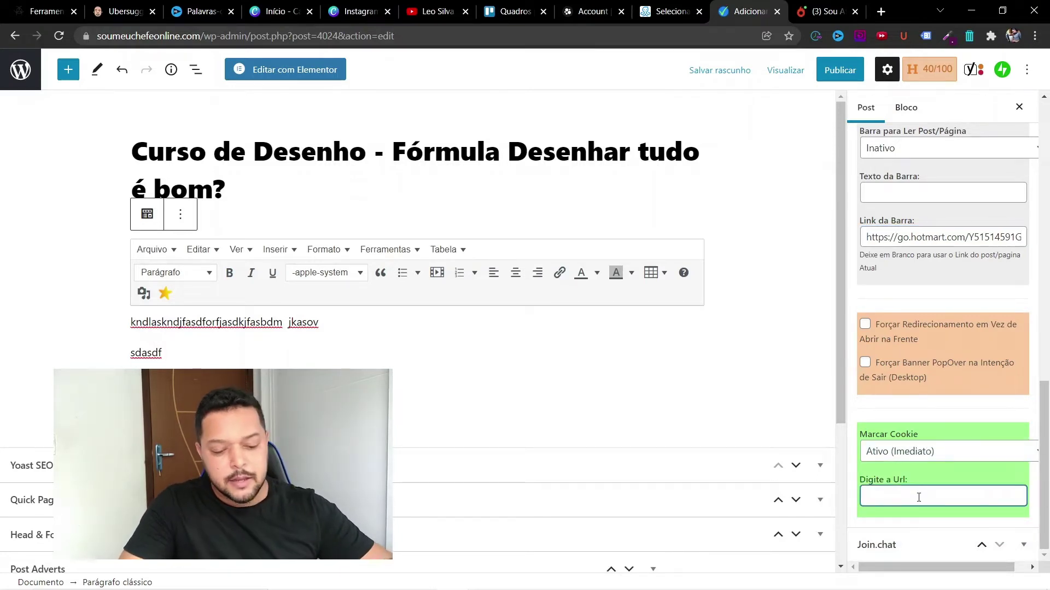
type("https://go.hotmart.com/Y51514591G")
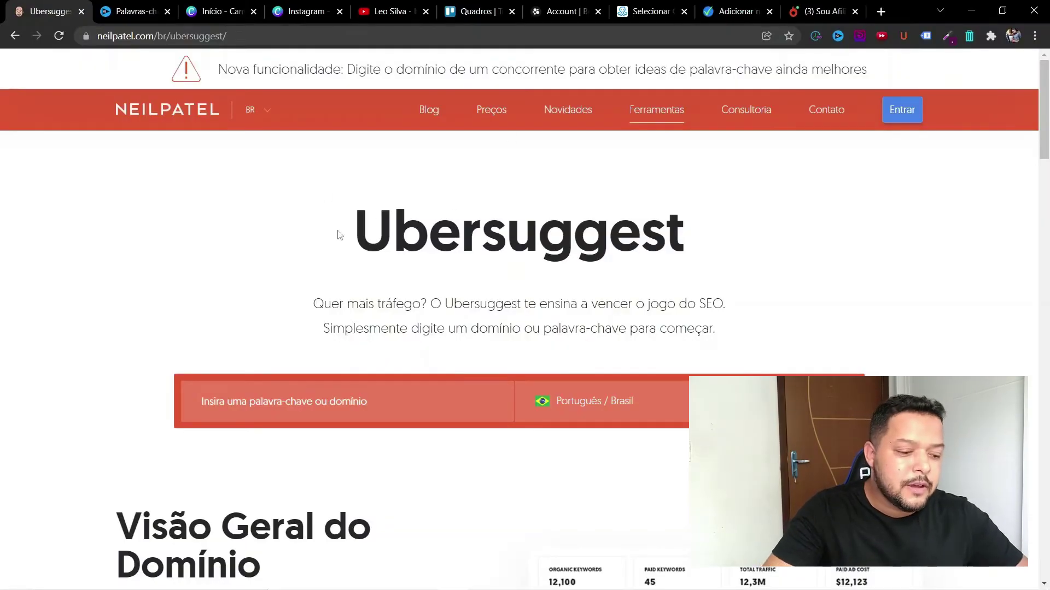
- Search Ubersuggest for the keyword "como emagrecer" and examine its search volume, difficulty and cost per click
left_click_drag(339, 235, 798, 243)
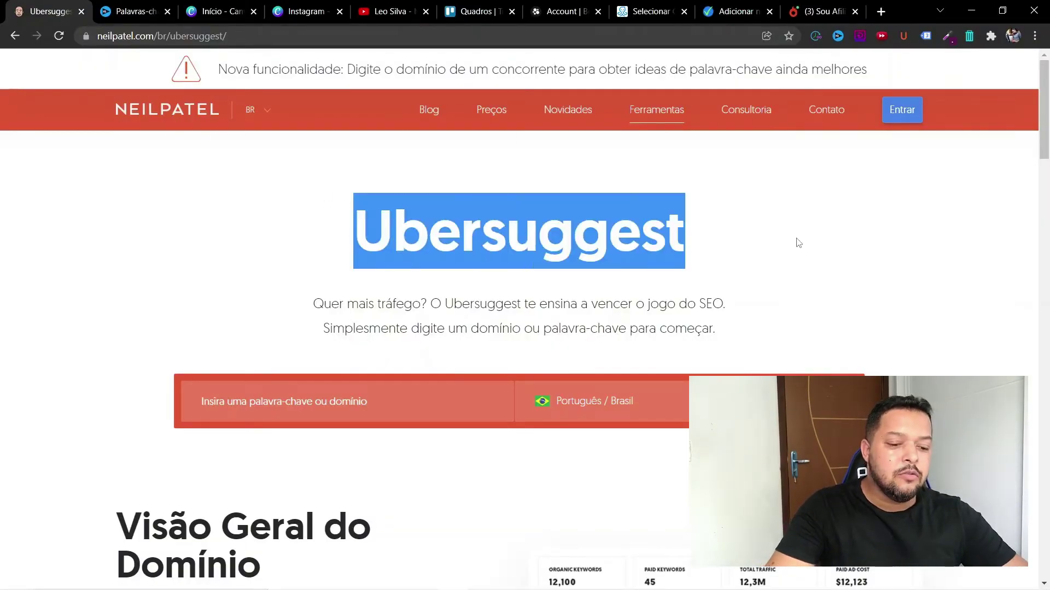
left_click(302, 398)
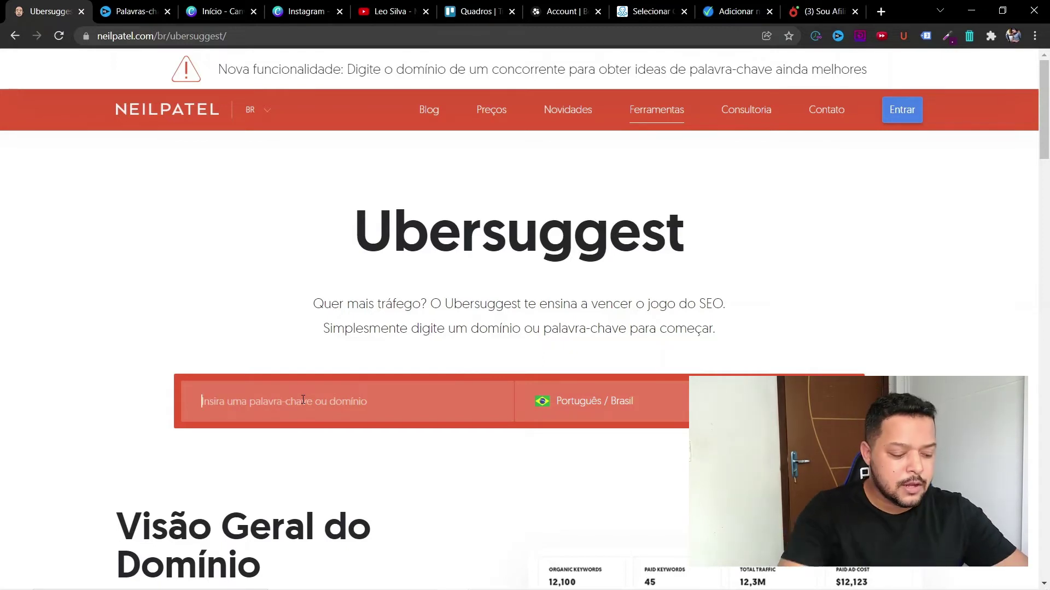
type("como em")
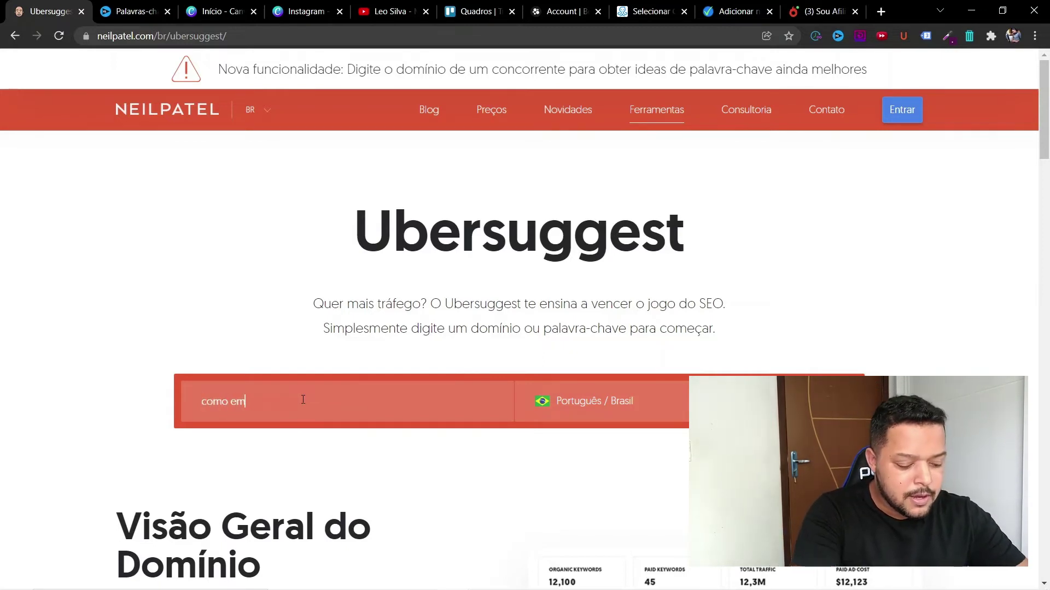
type("agrecer")
key("Return")
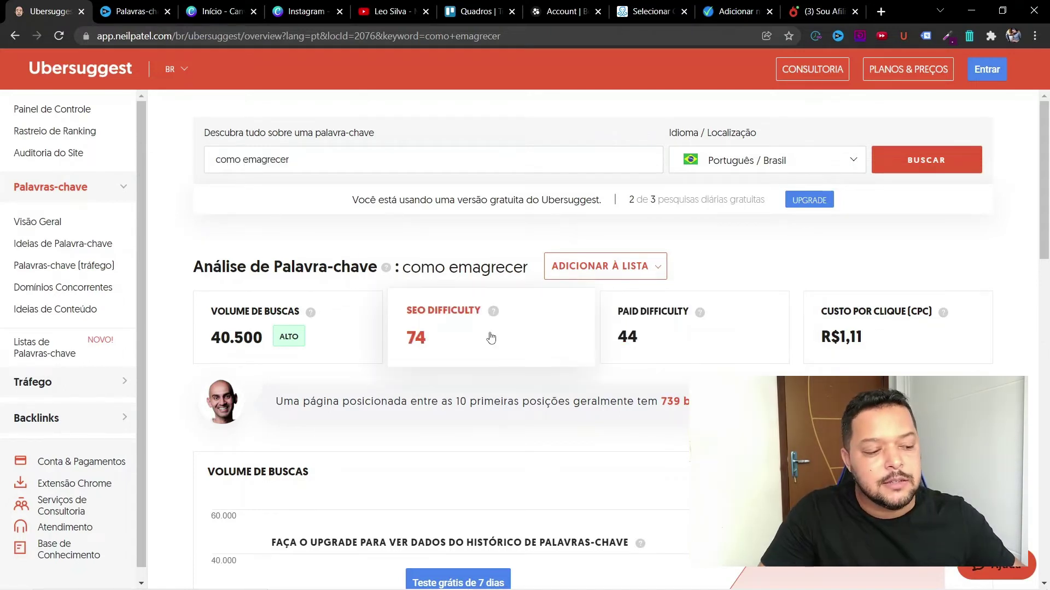
left_click(215, 162, "shift")
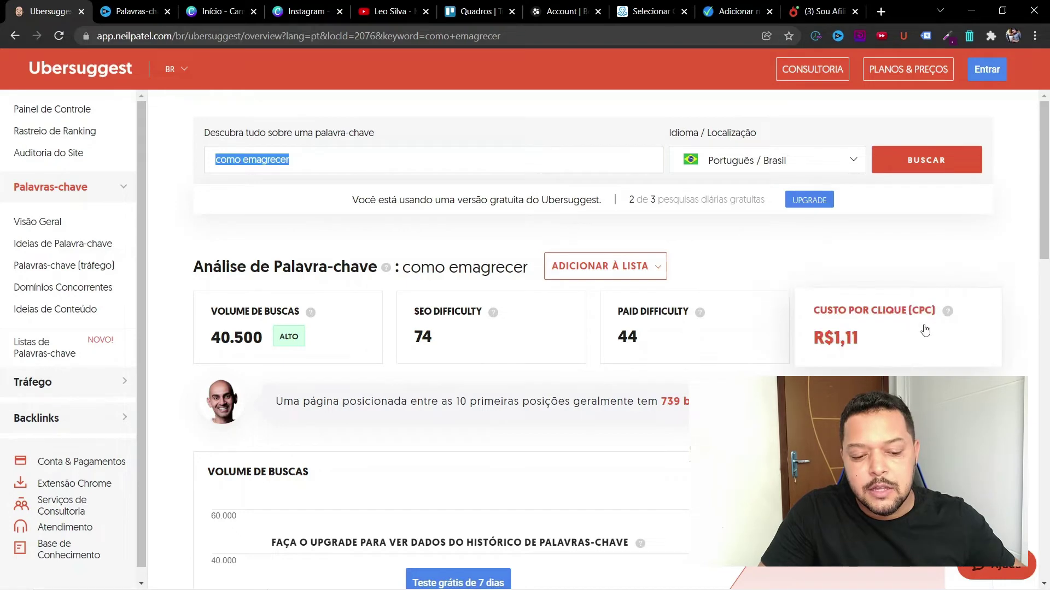
left_click(873, 351)
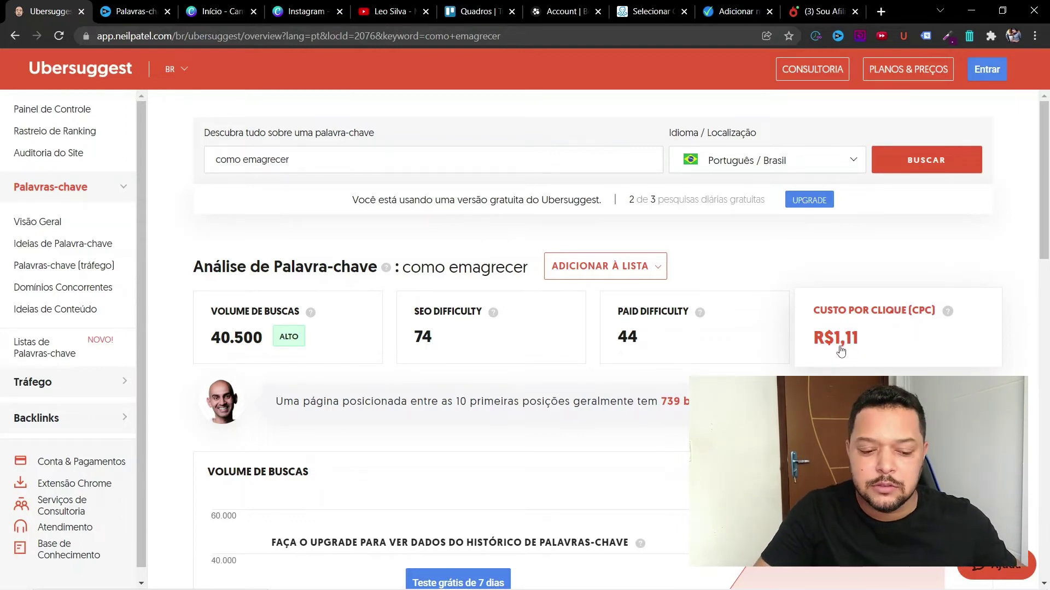
scroll(841, 352, "down", 12)
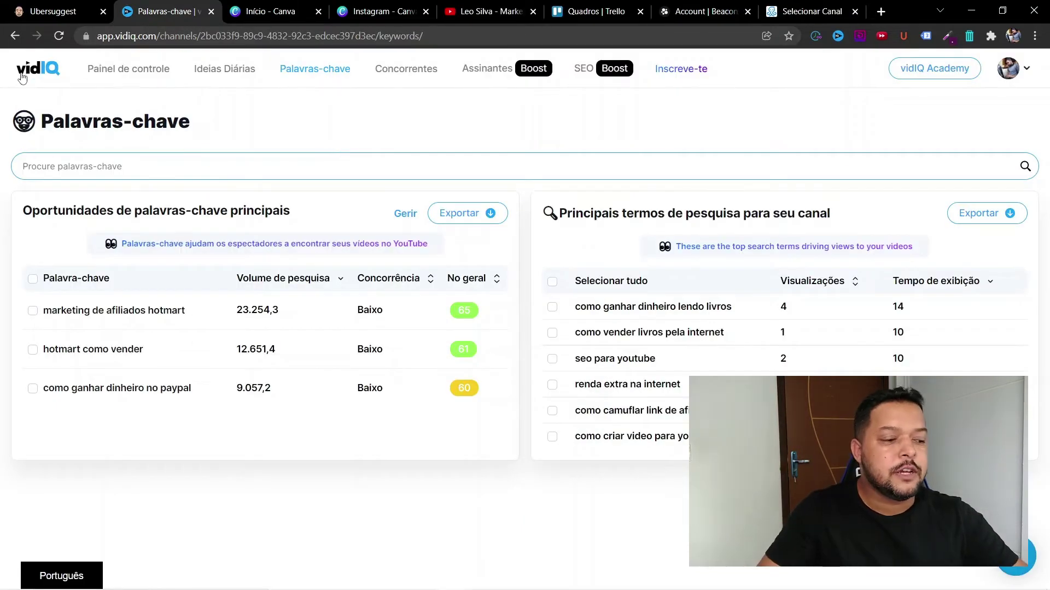
- Search the vidIQ keyword tool for "como emgracer"
left_click(223, 167)
type("como emgracer")
key("Return")
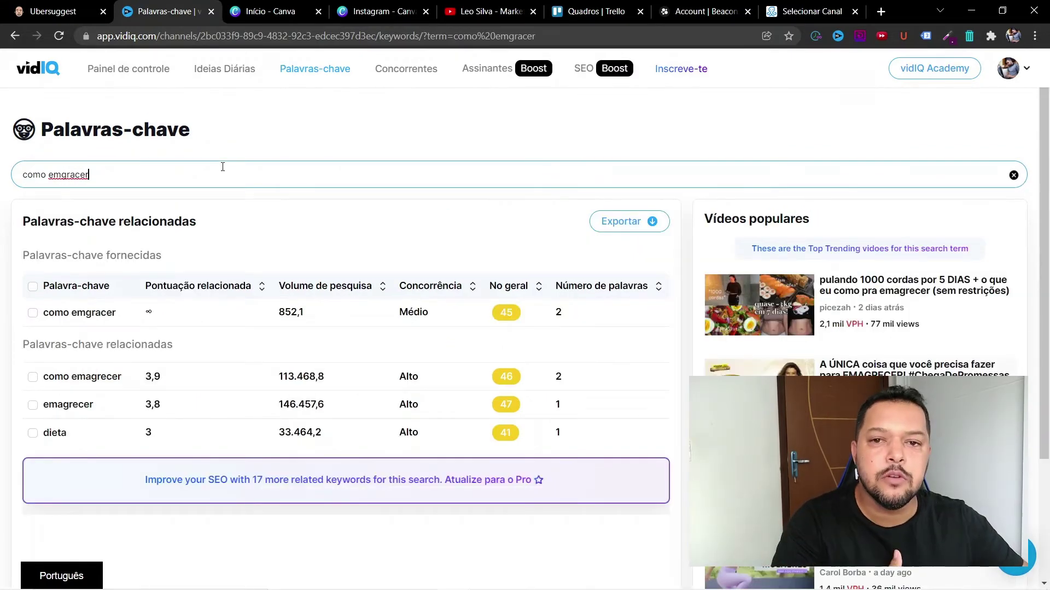
- Change the vidIQ search term to "como emagracer" and run the search again
key("Left")
key("Left")
key("Left")
key("Left")
key("Left")
key("Left")
type("a")
key("Return")
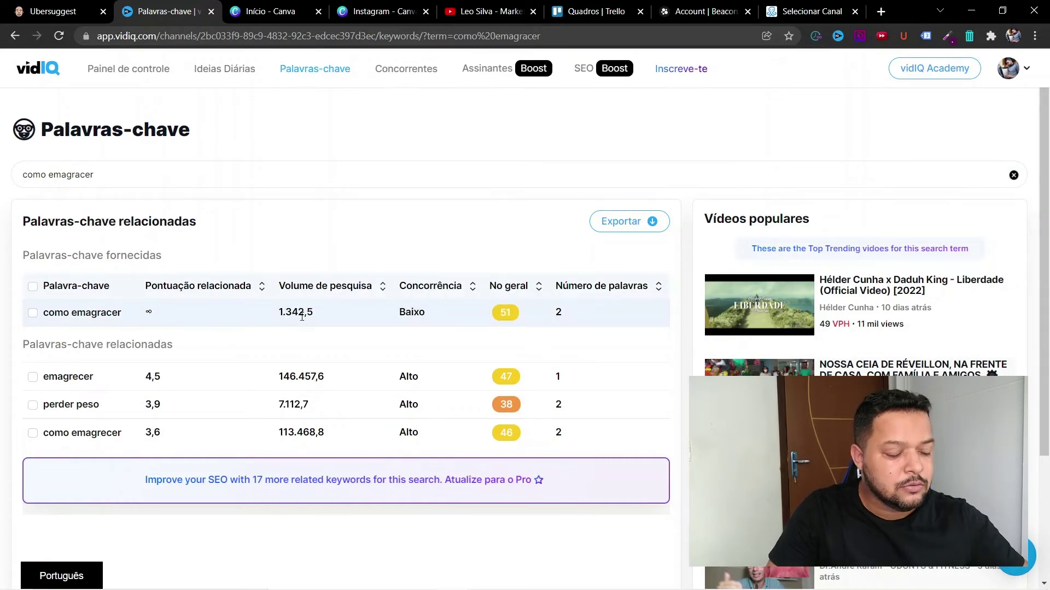
- Compare the keyword's search volume in Ubersuggest with the volume and competition in vidIQ
key("ctrl+shift+Tab")
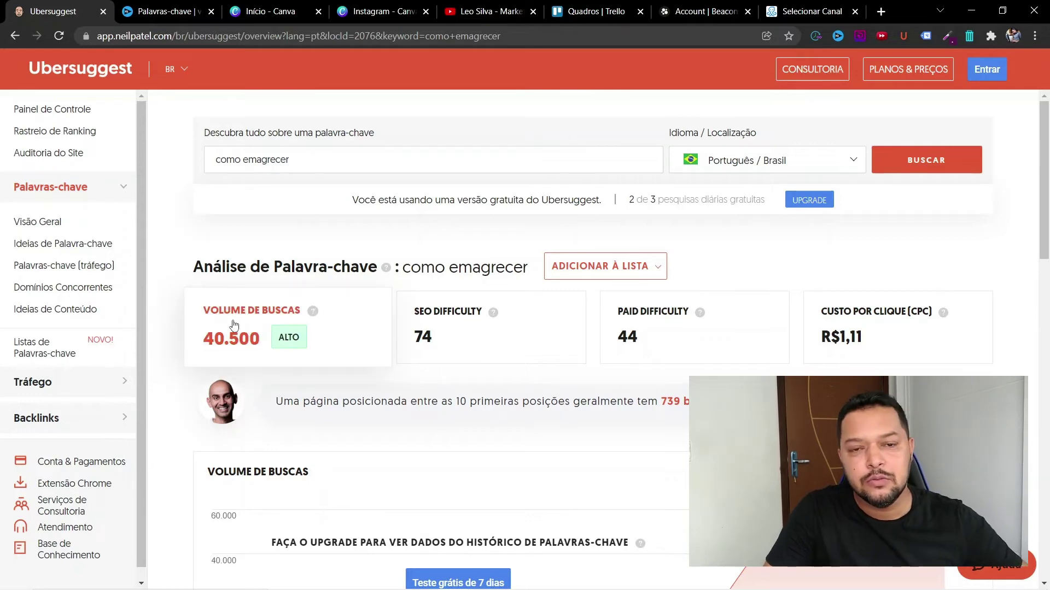
left_click(165, 7)
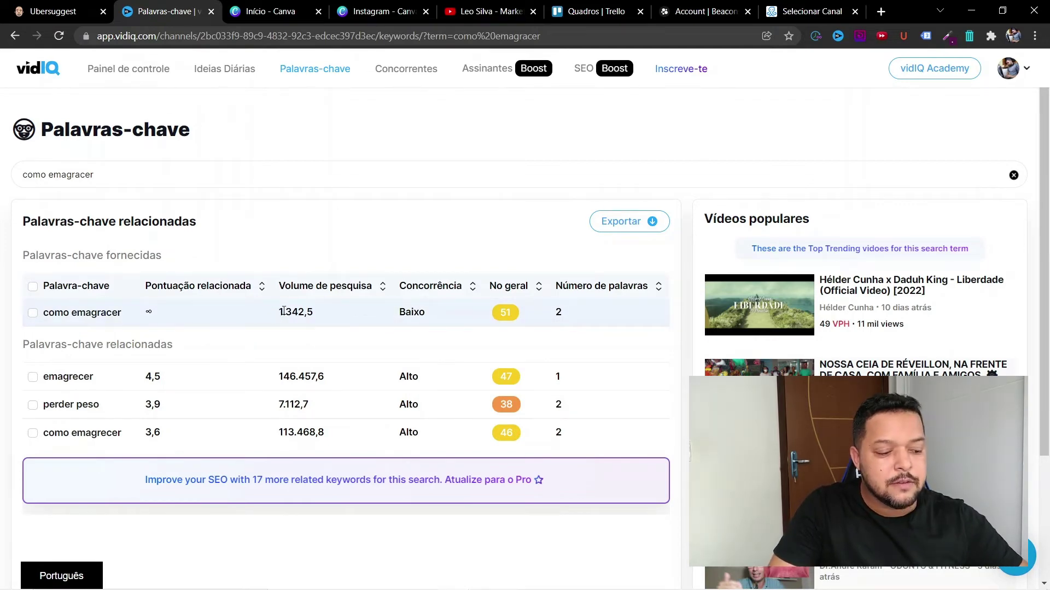
left_click_drag(281, 310, 328, 317)
mouse_move(398, 316)
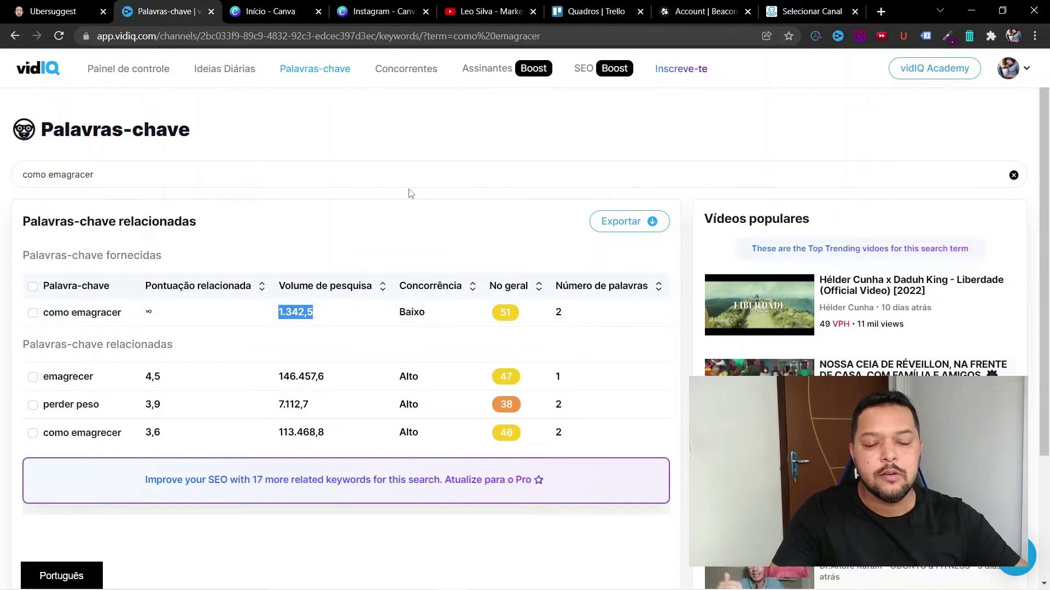
- Show vidIQ's daily video ideas (Ideias Diárias) and look through the suggested list
left_click(211, 75)
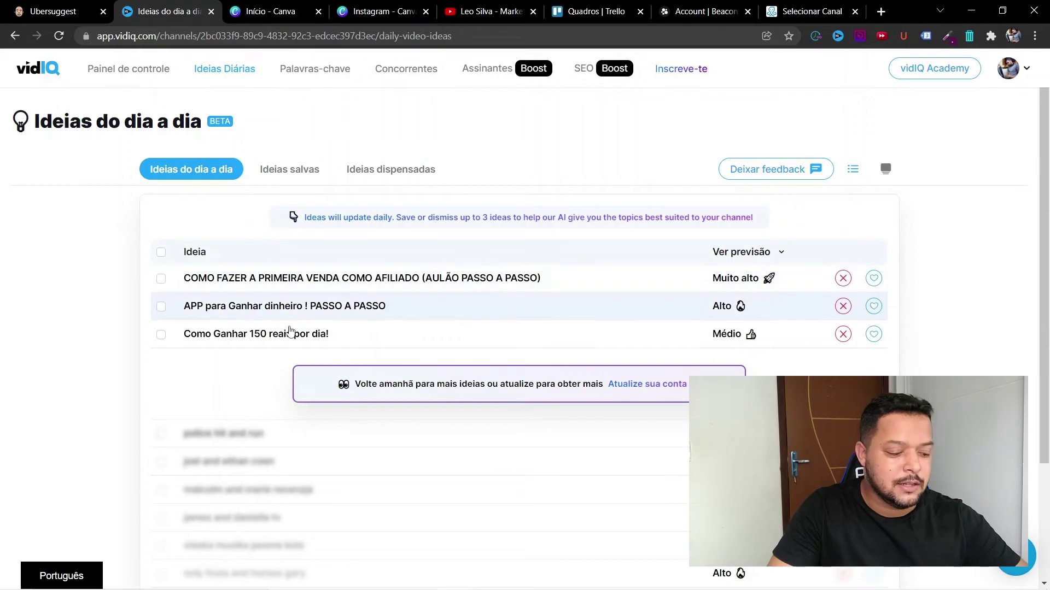
scroll(293, 306, "down", 3)
scroll(299, 367, "up", 3)
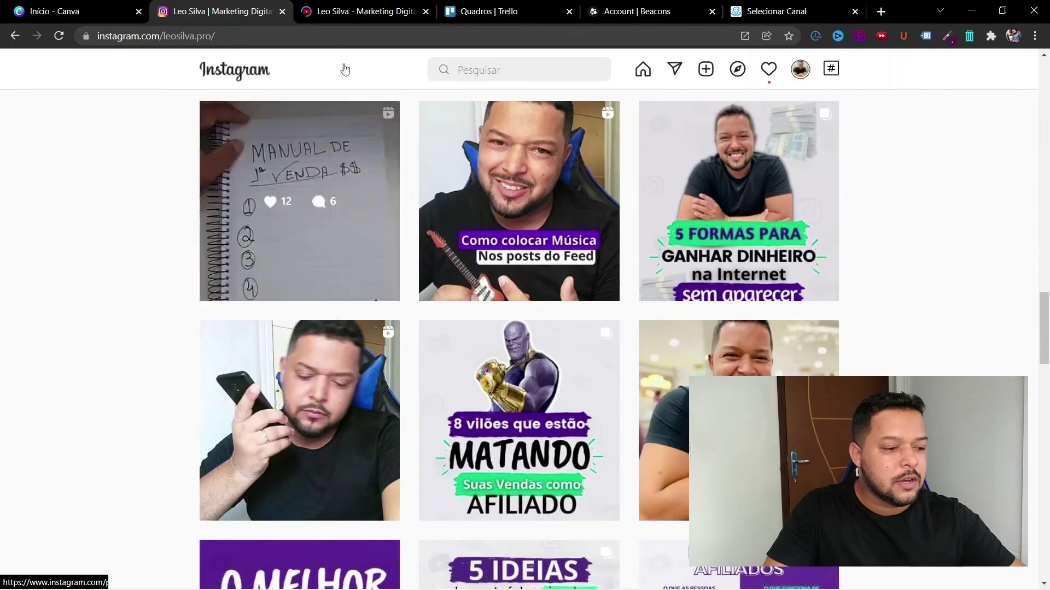
- Switch to the YouTube channel page, then browse the suggested design types on the Canva home page
left_click(333, 11)
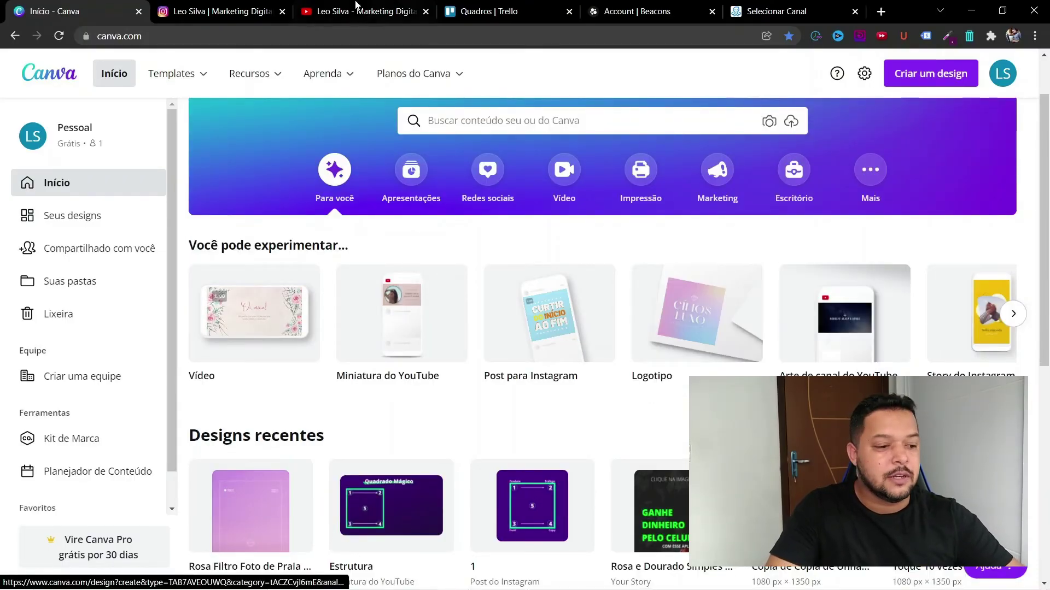
left_click(371, 11)
left_click(80, 10)
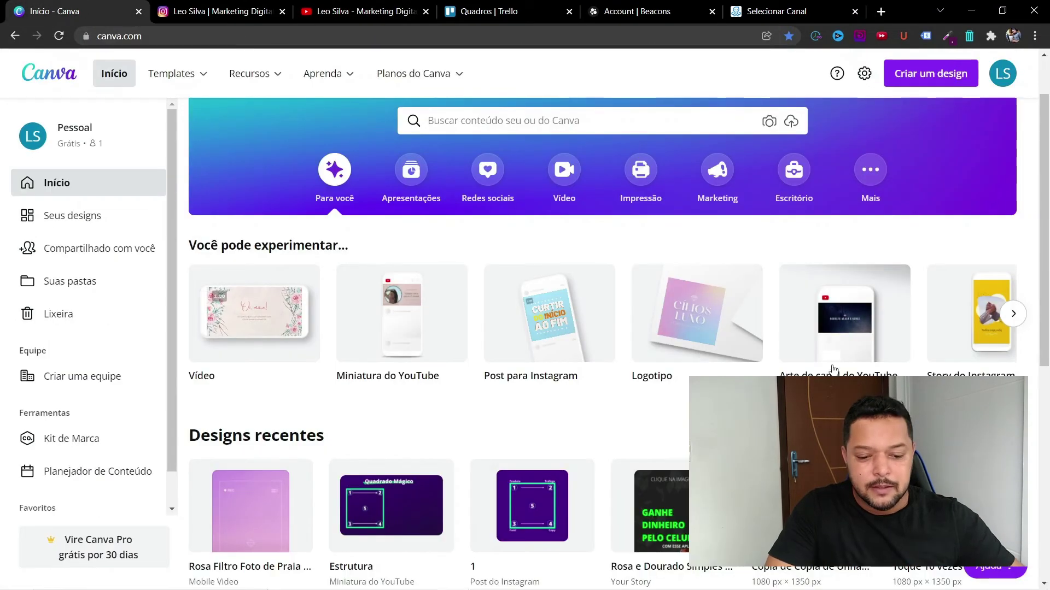
left_click(1013, 315)
left_click(1013, 315)
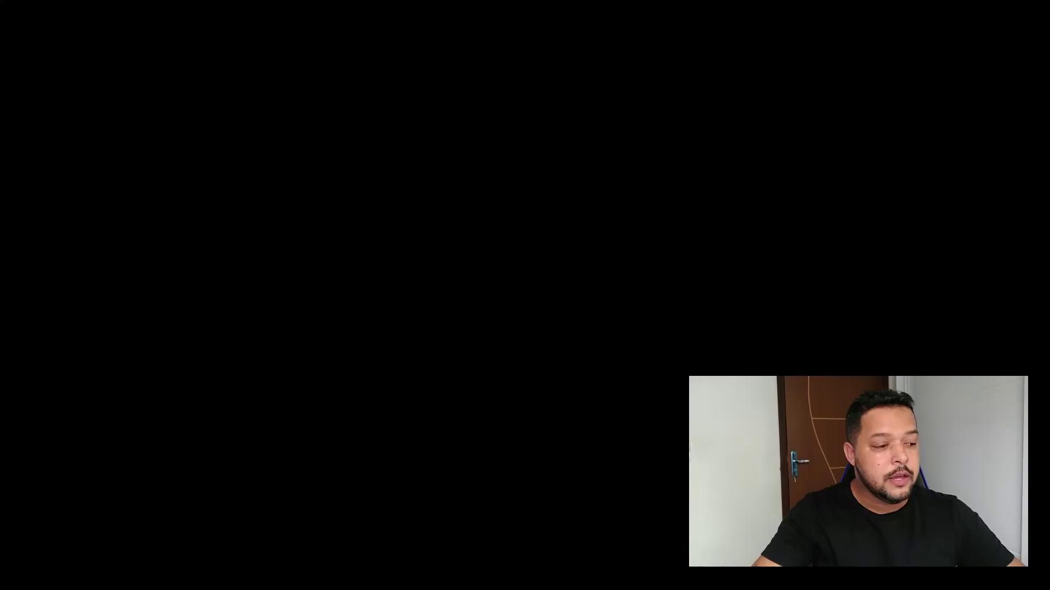
- Look through the personal and workspace boards on the Trello boards page
scroll(587, 348, "down", 1)
scroll(586, 349, "down", 2)
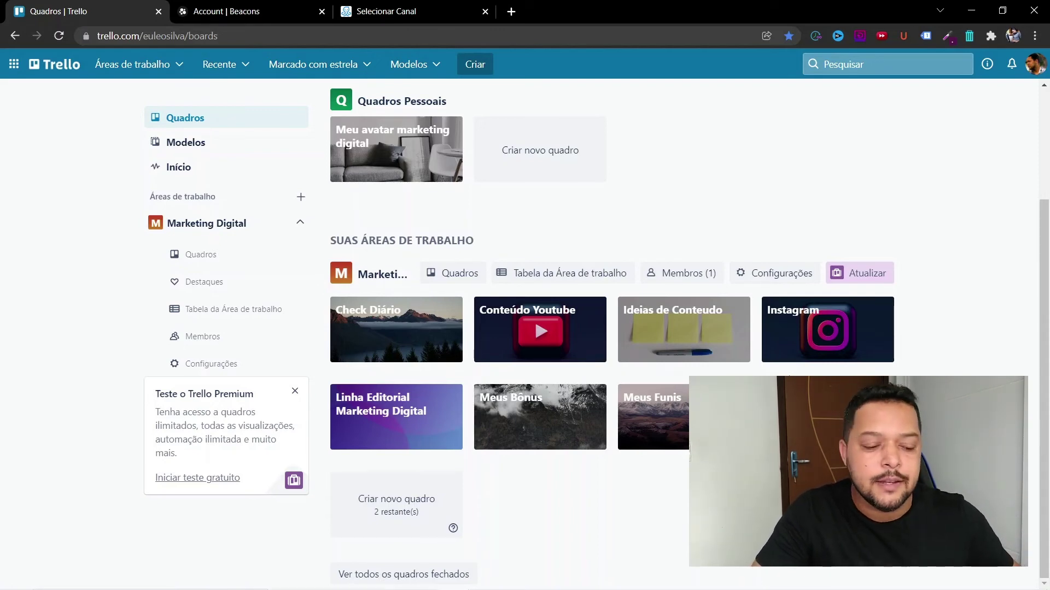
scroll(8, 90, "up", 3)
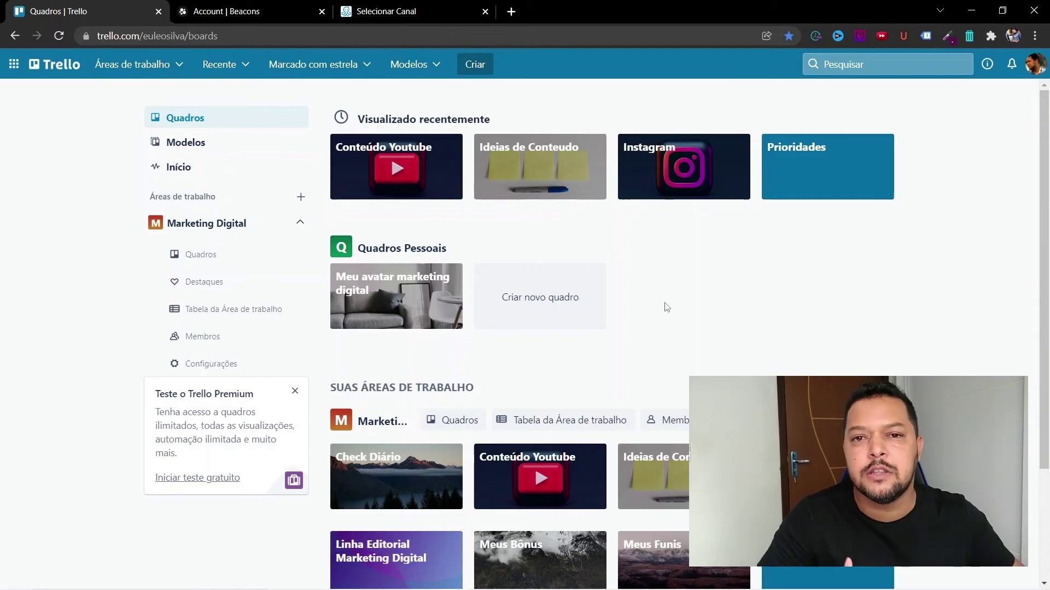
- Close the Trello page and examine the blocks and live preview of the Beacons link page
key("ctrl+w")
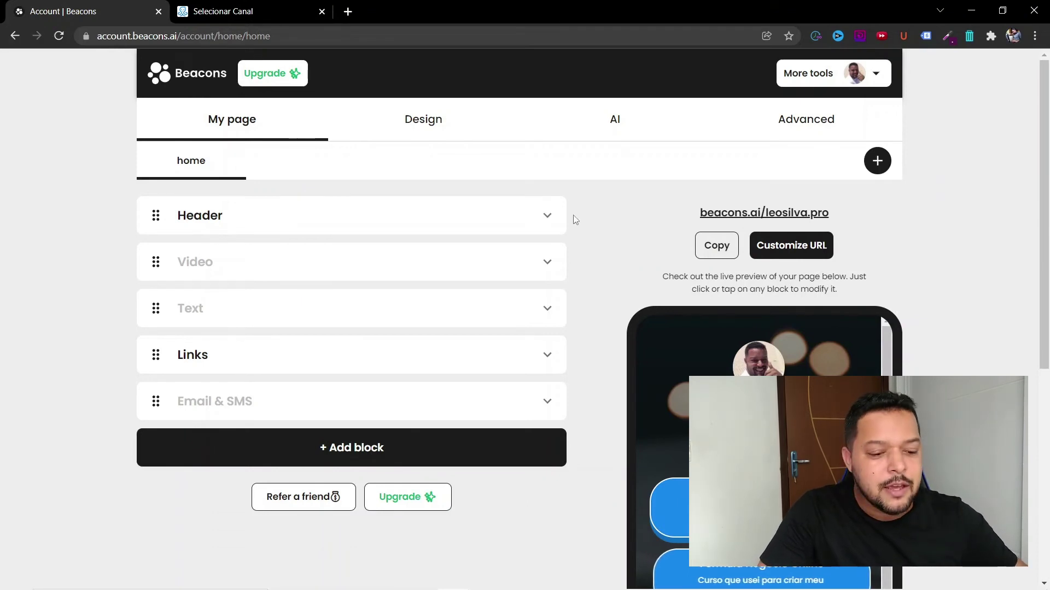
scroll(569, 206, "down", 5)
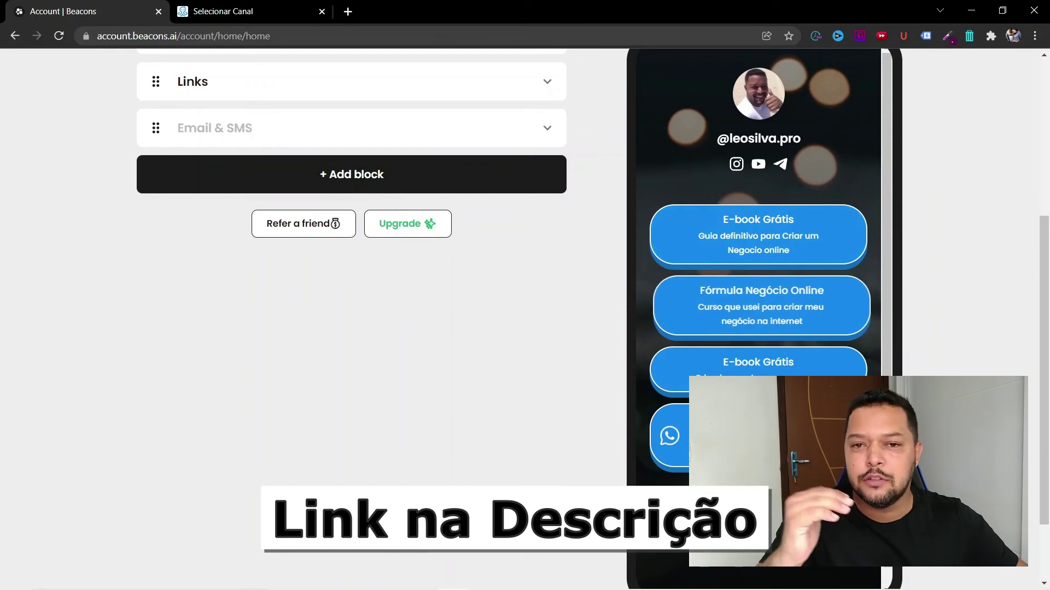
scroll(351, 246, "up", 3)
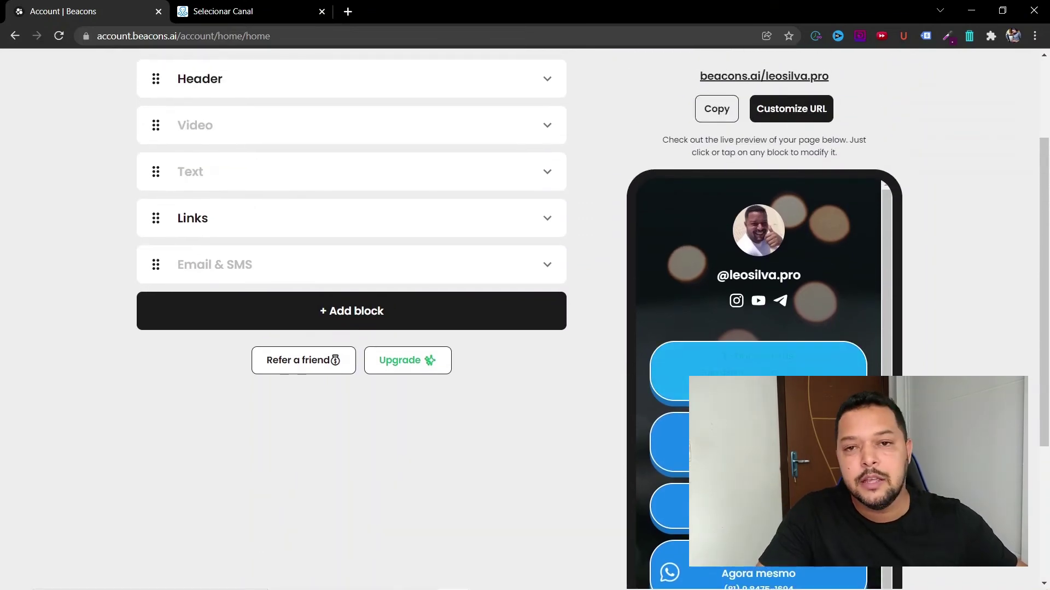
scroll(689, 196, "down", 3)
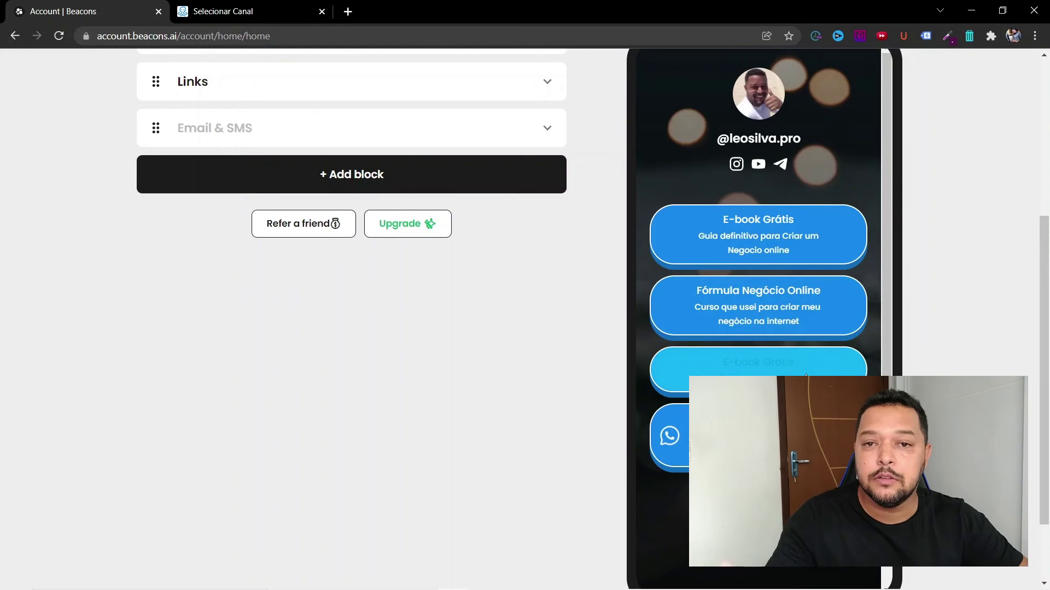
scroll(806, 376, "up", 4)
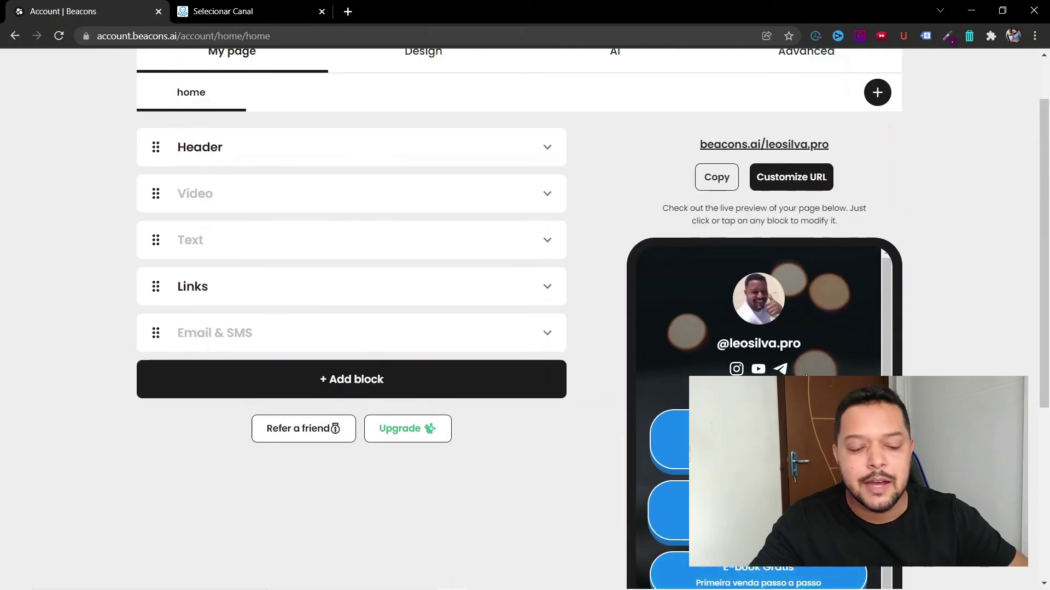
scroll(806, 375, "up", 1)
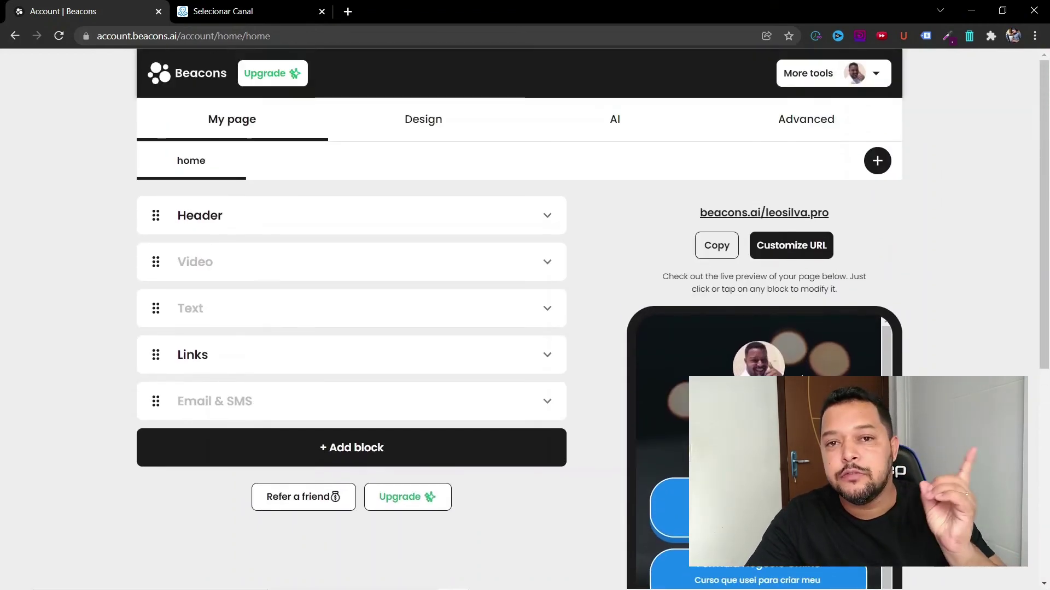